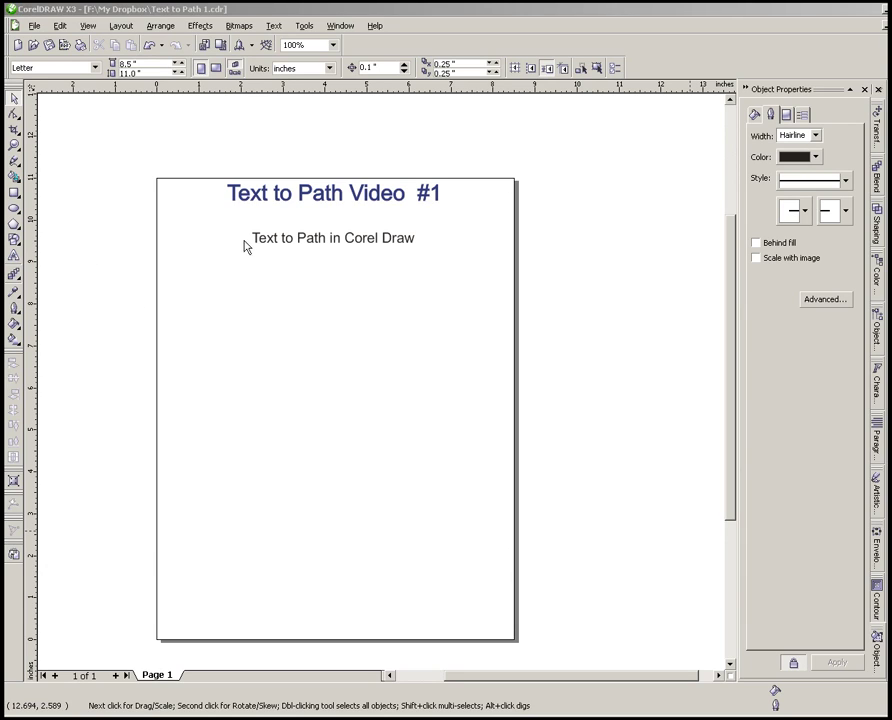
# Draw a wide ellipse, about 6.129 by 3.405 inches, below the 'Text to Path in Corel Draw' line.
pyautogui.click(395, 243)
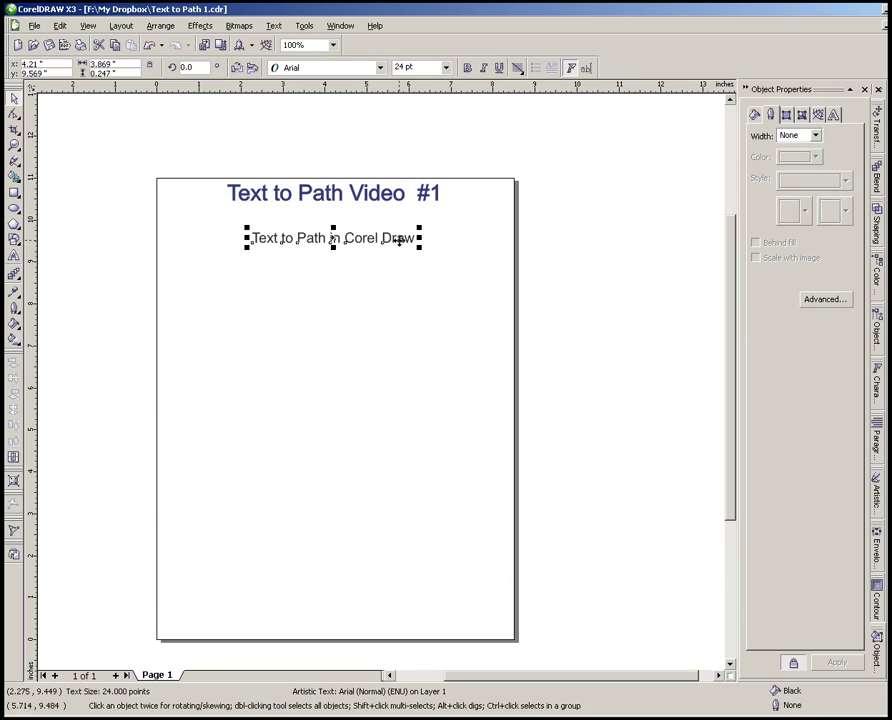
pyautogui.click(15, 209)
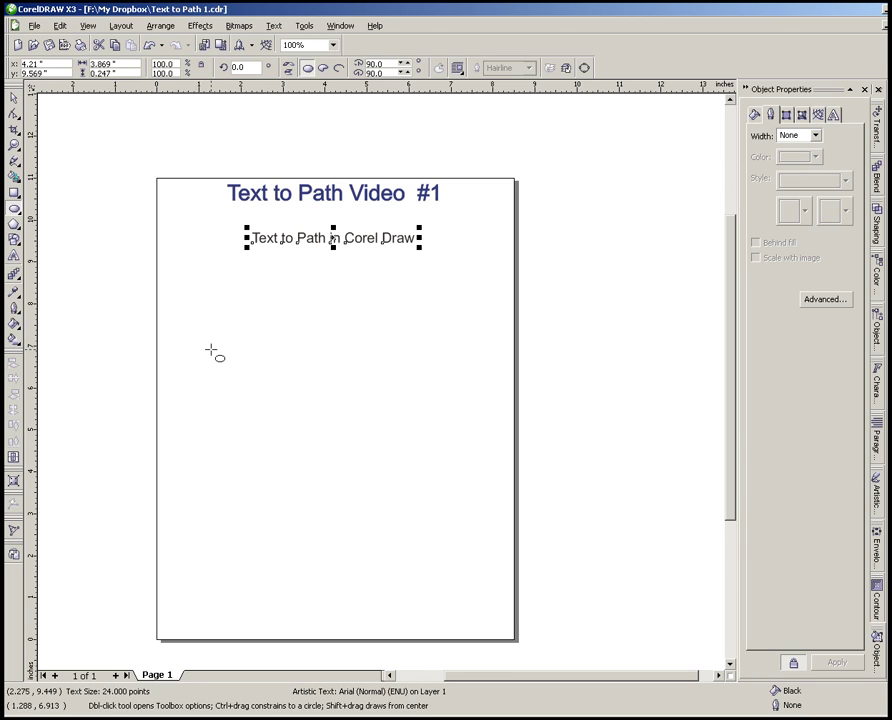
pyautogui.moveTo(207, 350); pyautogui.dragTo(466, 494)
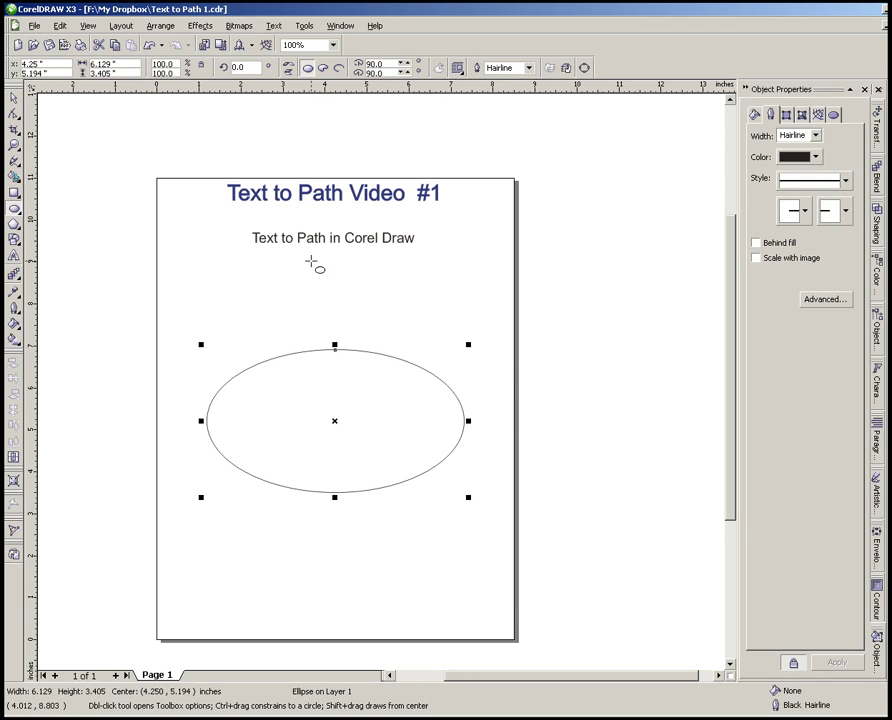
pyautogui.click(14, 98)
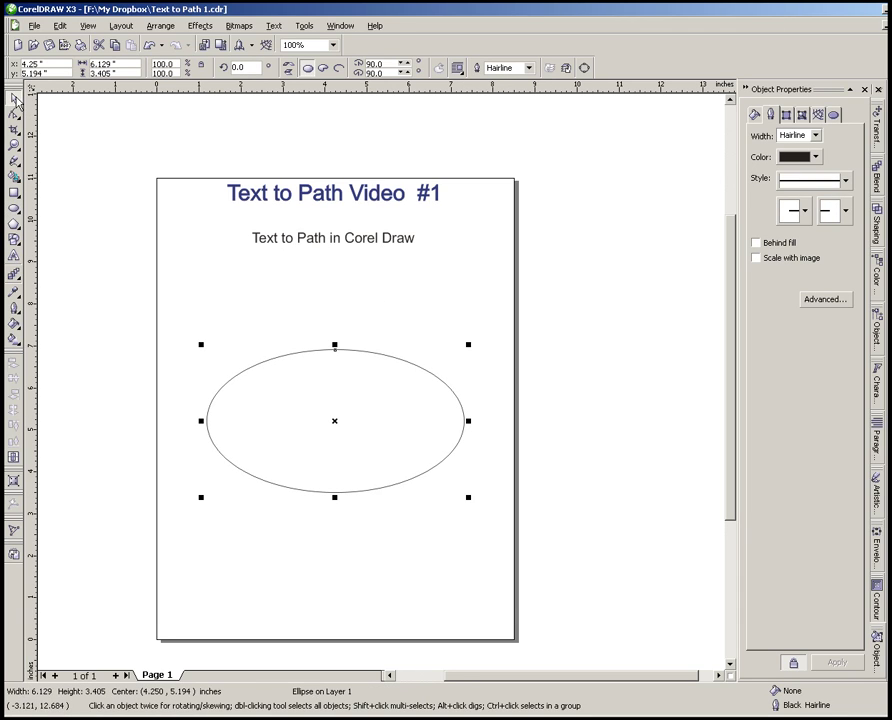
pyautogui.click(528, 292)
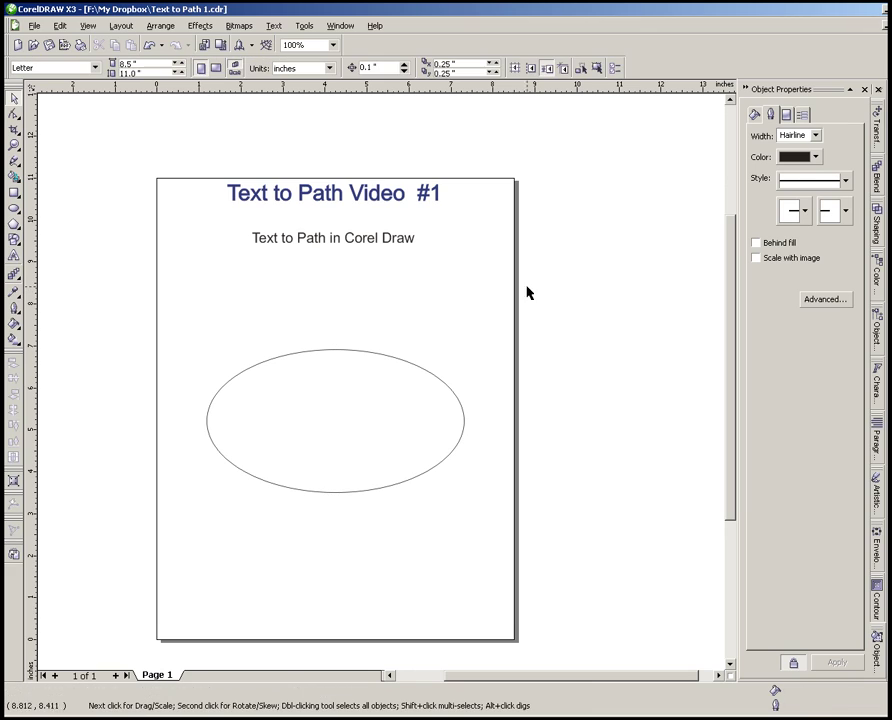
# Right-drag the 'Text to Path in Corel Draw' text down onto the ellipse's top edge.
pyautogui.click(350, 247)
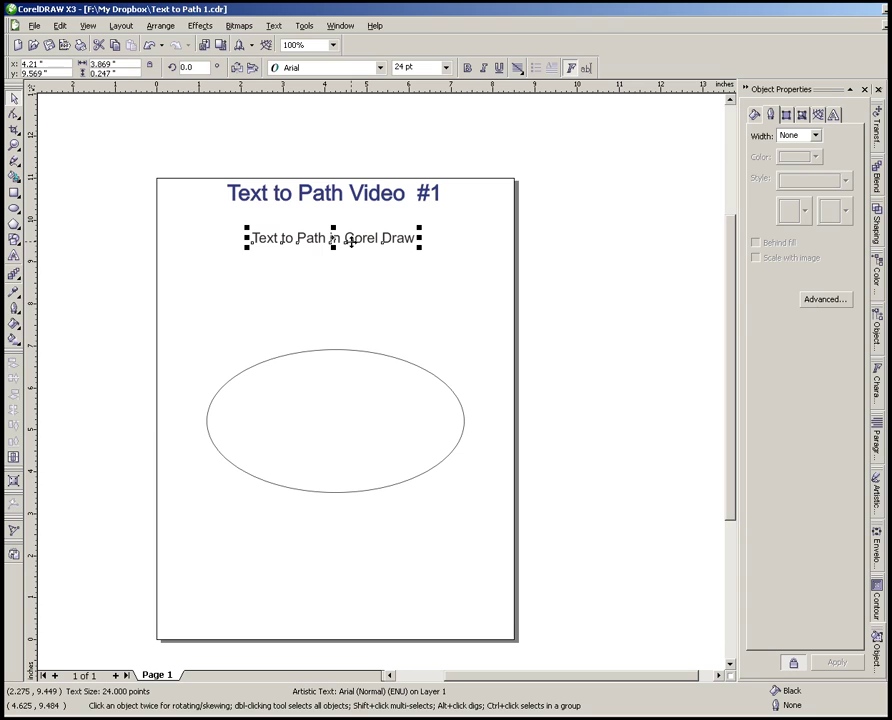
pyautogui.moveTo(350, 241); pyautogui.dragTo(354, 350)
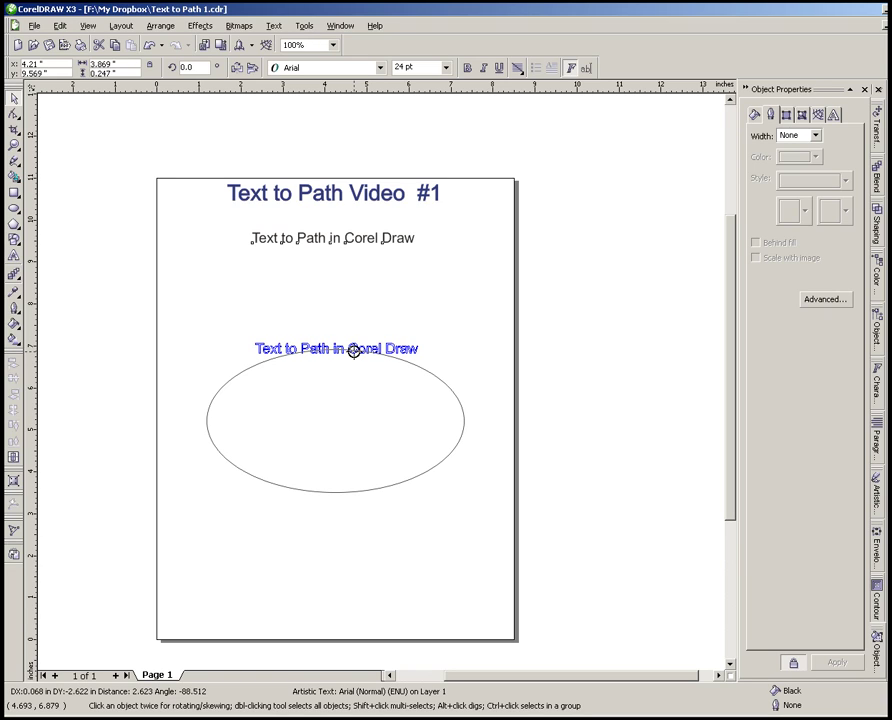
# Drop the text on the ellipse and choose Fit Text To Path so it curves along the top.
pyautogui.rightClick(354, 351)
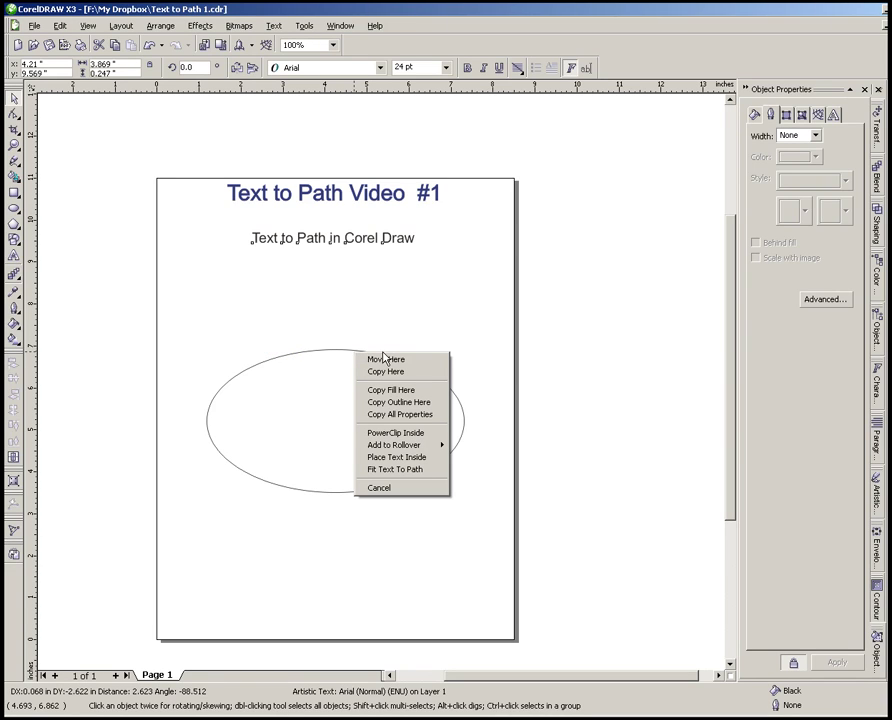
pyautogui.click(407, 472)
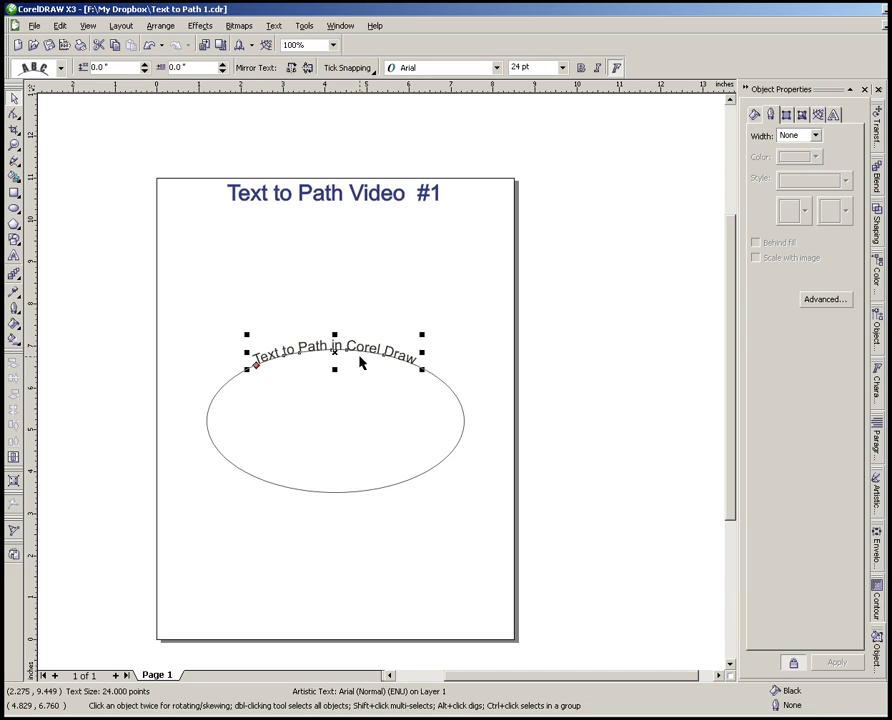
# Set the curved text to 36 pt, then scale it down to about 29.8 pt.
pyautogui.click(522, 67)
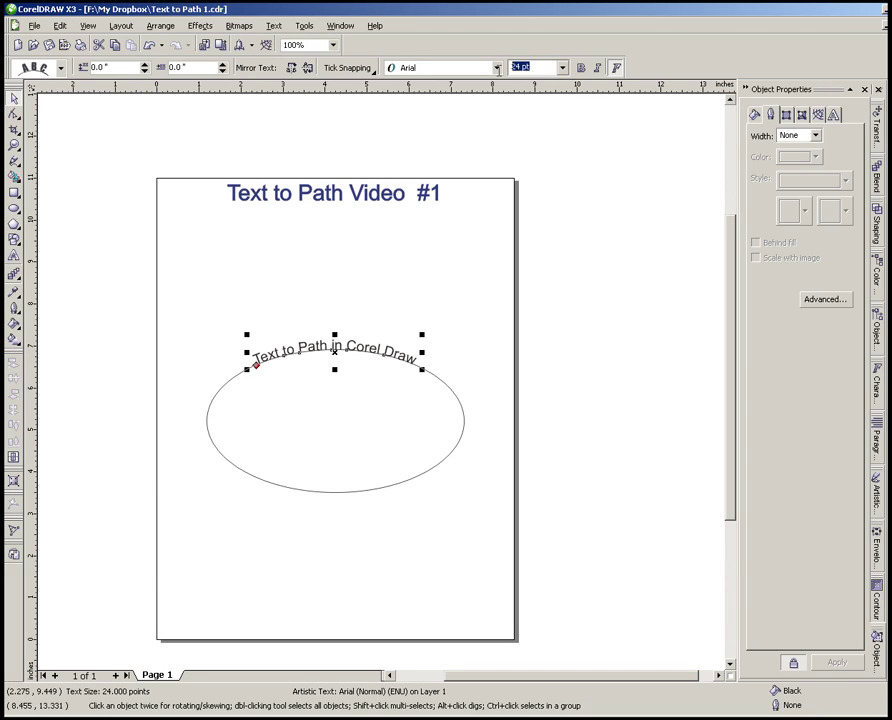
pyautogui.click(562, 67)
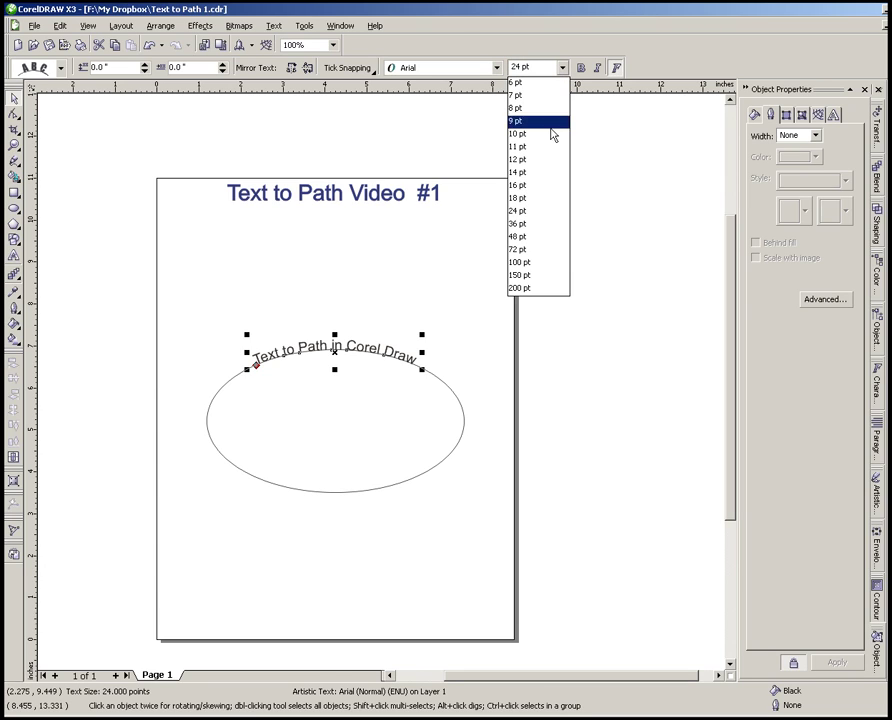
pyautogui.click(537, 225)
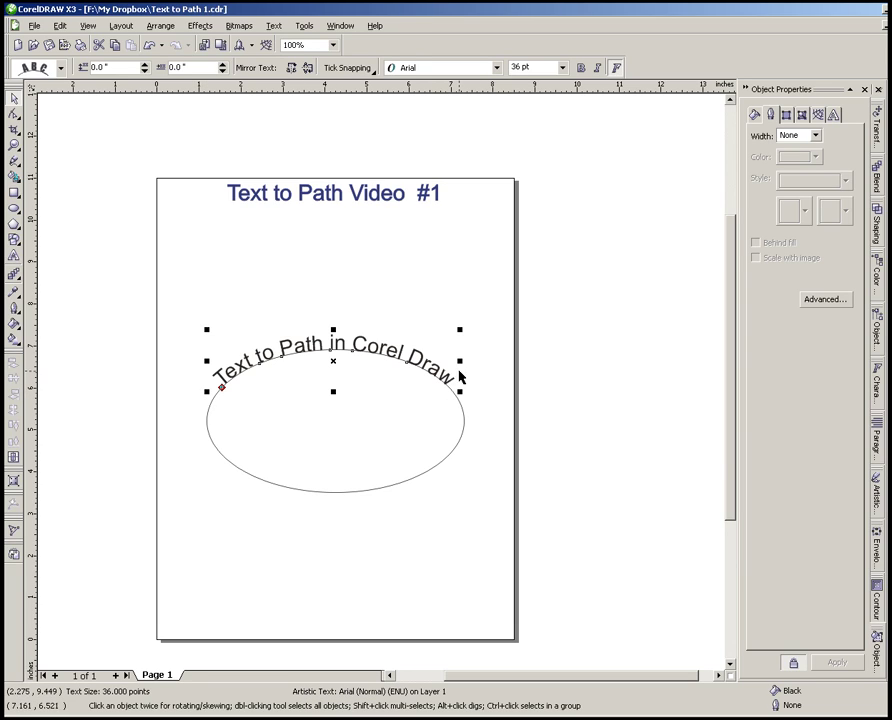
pyautogui.moveTo(459, 391); pyautogui.dragTo(440, 394)
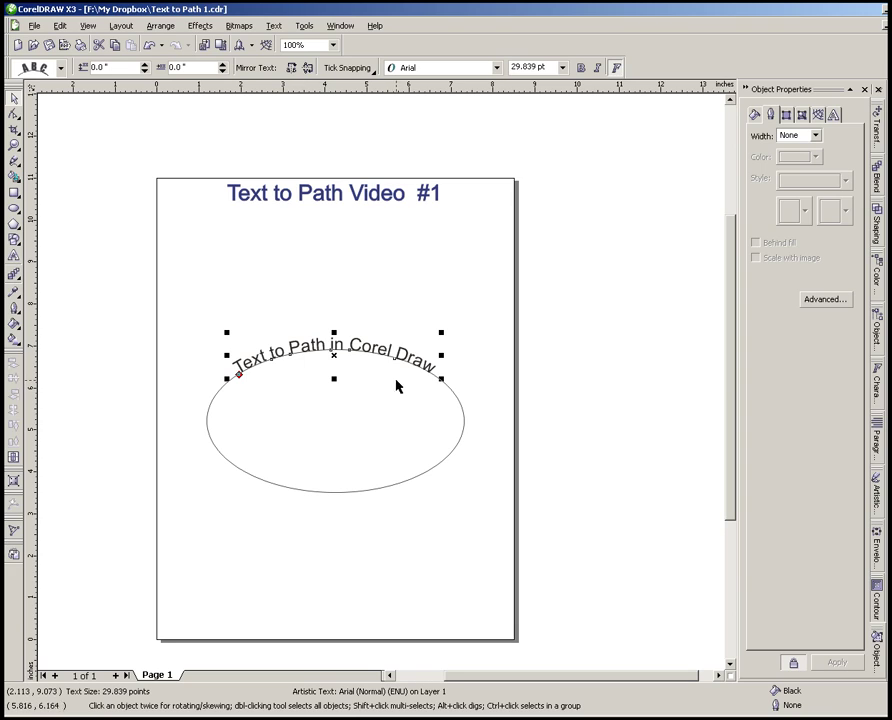
# Resize the text and ellipse together as one selection, then deselect.
pyautogui.click(522, 364)
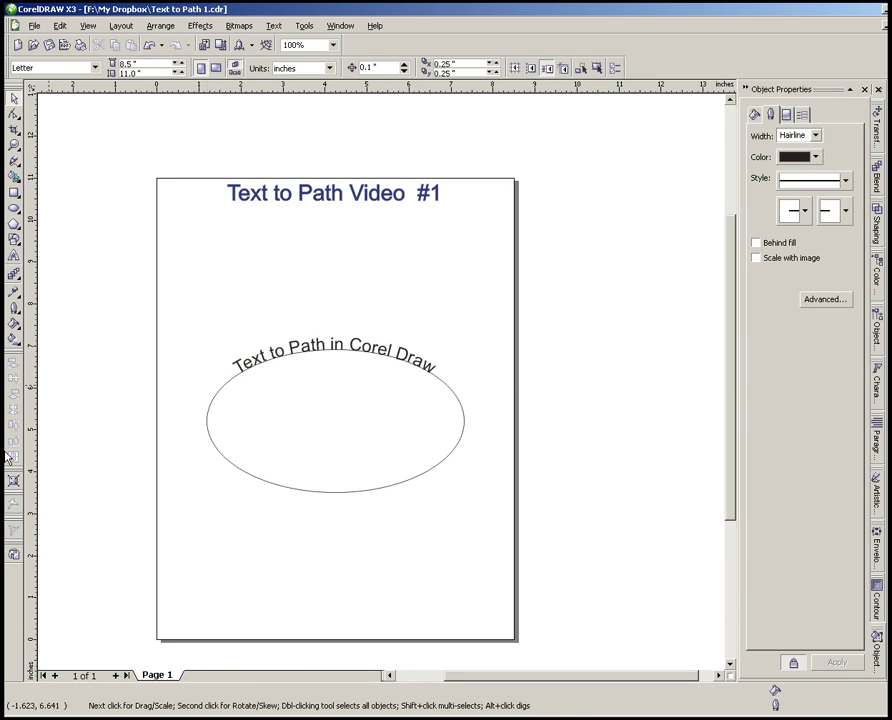
pyautogui.click(463, 429)
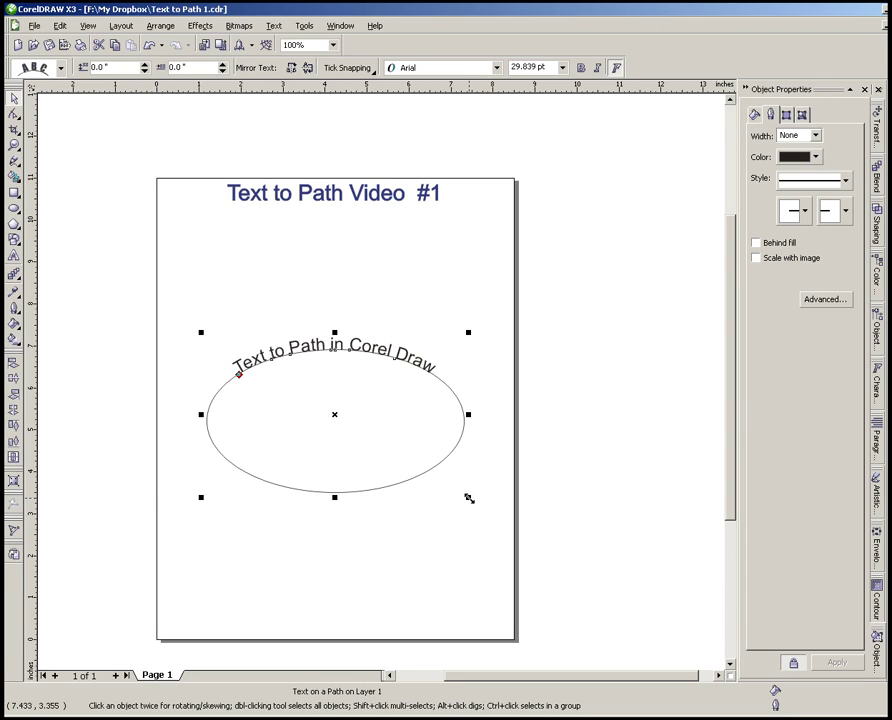
pyautogui.moveTo(469, 498); pyautogui.dragTo(466, 533)
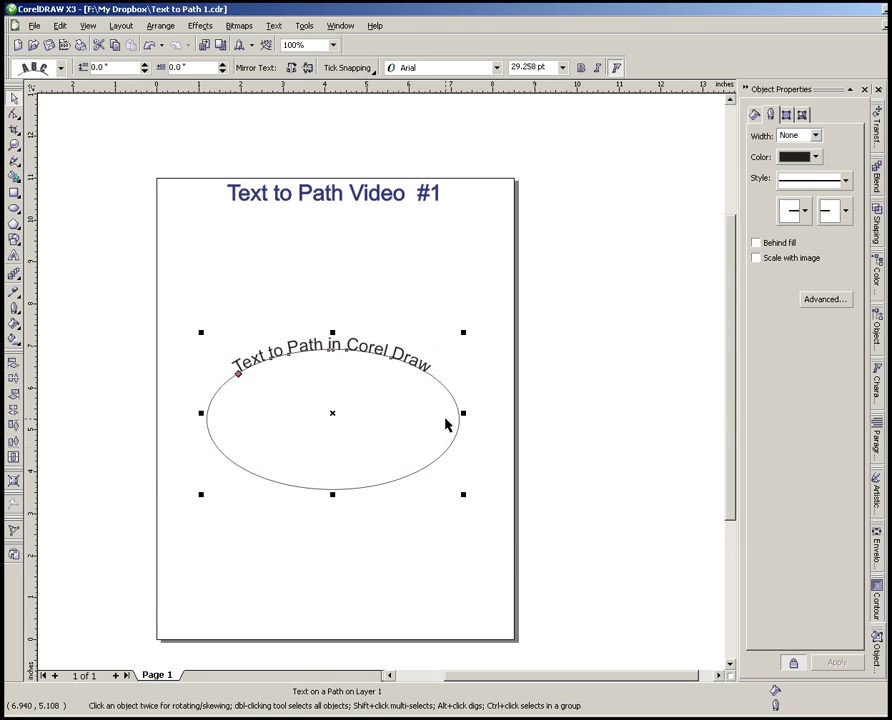
pyautogui.click(490, 398)
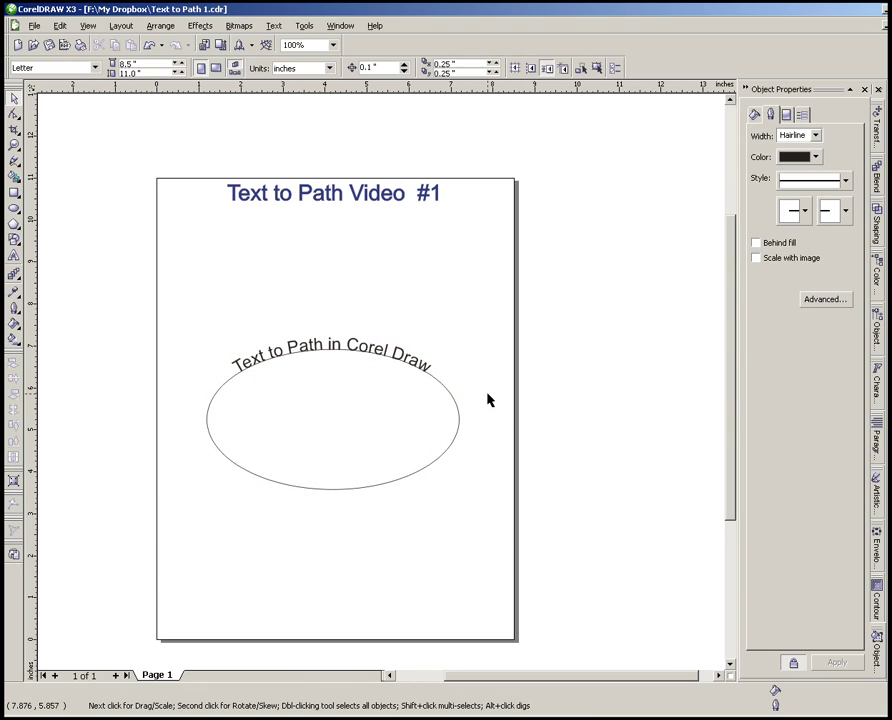
# Enlarge the curved text alone to about 31.211 pt along the ellipse.
pyautogui.click(386, 353)
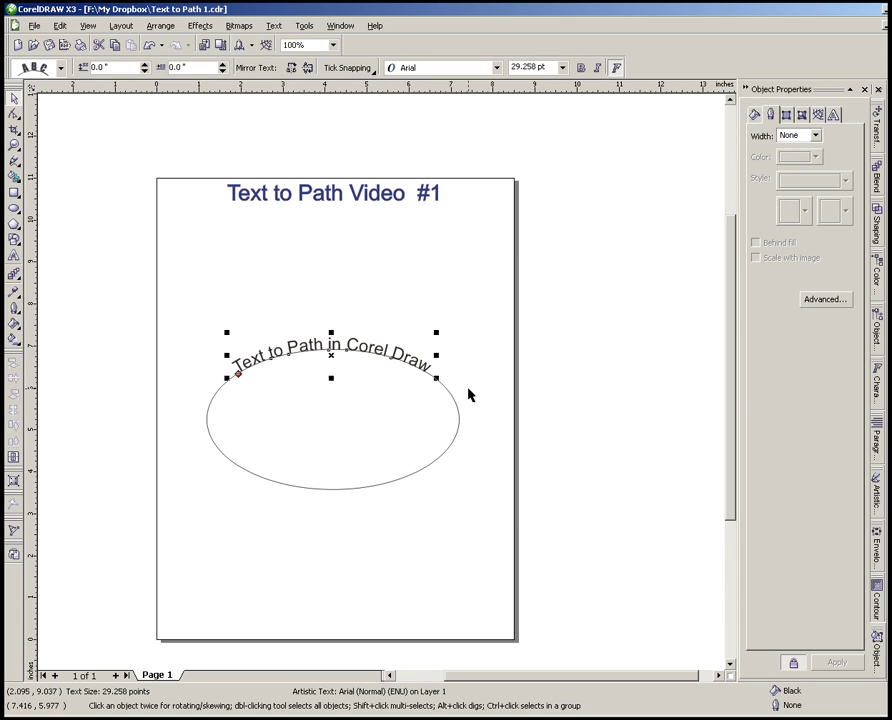
pyautogui.moveTo(436, 378); pyautogui.dragTo(511, 403)
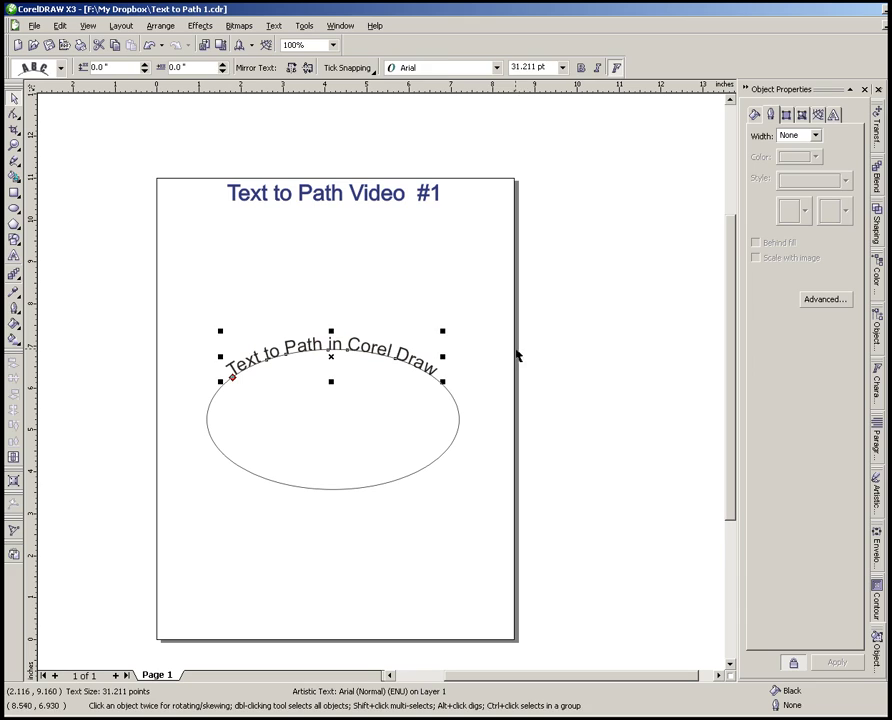
pyautogui.click(510, 360)
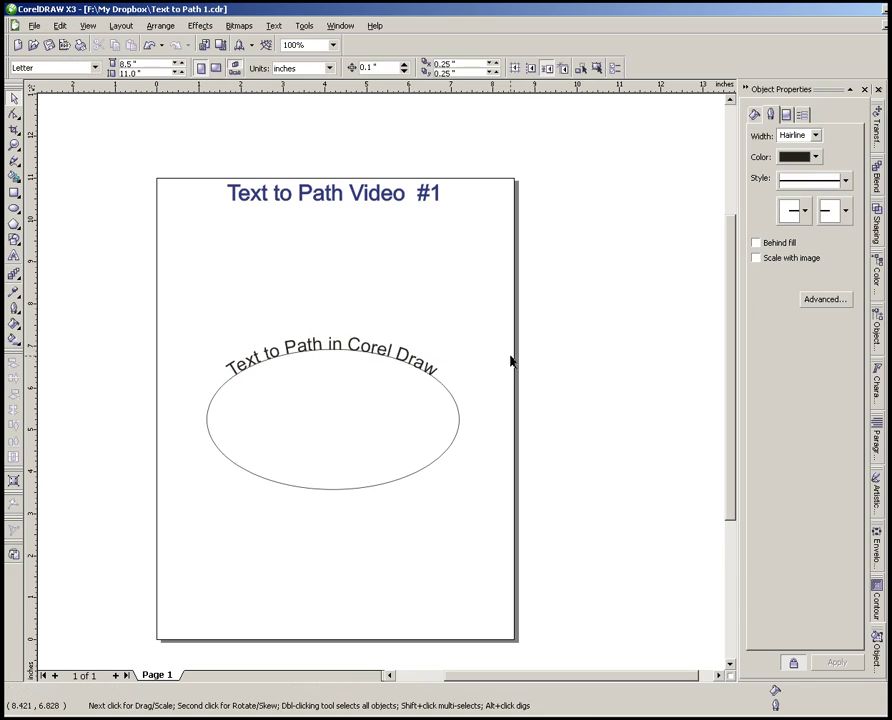
# Select only the ellipse and flatten it to 5.72 by 1.095 inches.
pyautogui.click(439, 459)
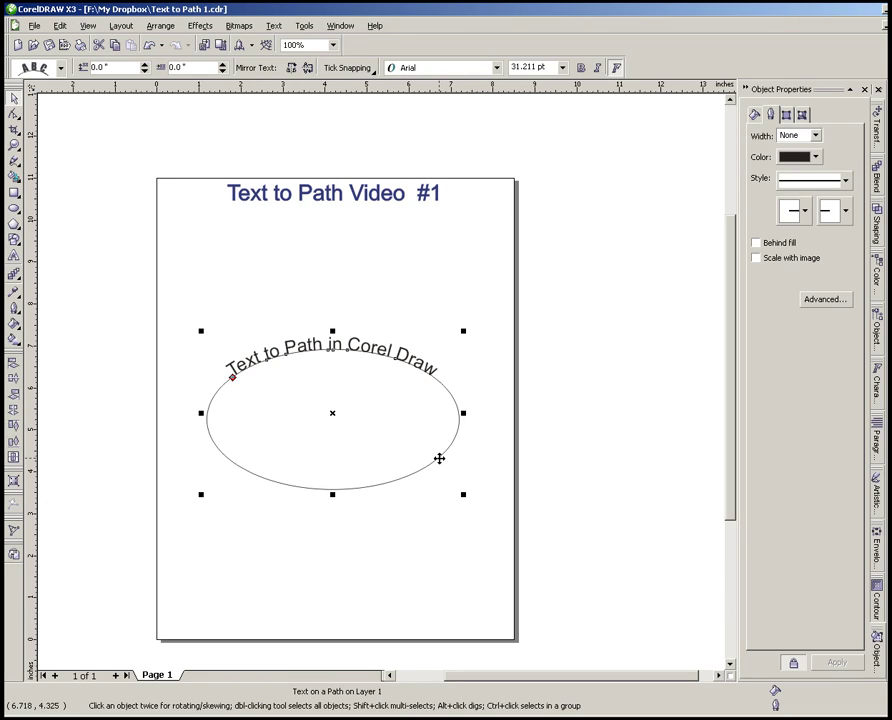
pyautogui.keyDown('ctrl'); pyautogui.click(439, 459); pyautogui.keyUp('ctrl')
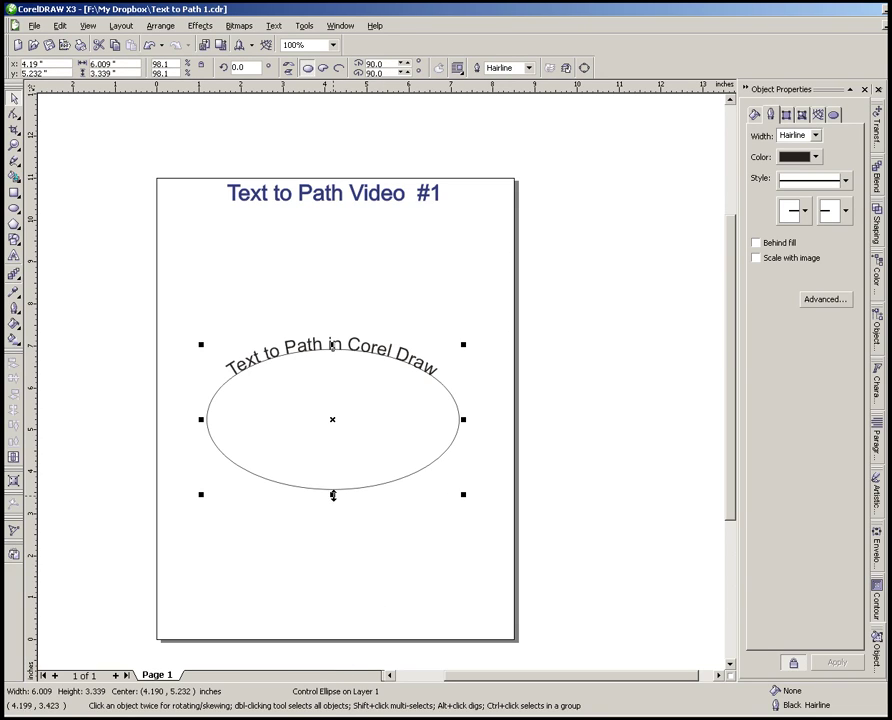
pyautogui.moveTo(463, 496); pyautogui.dragTo(453, 489)
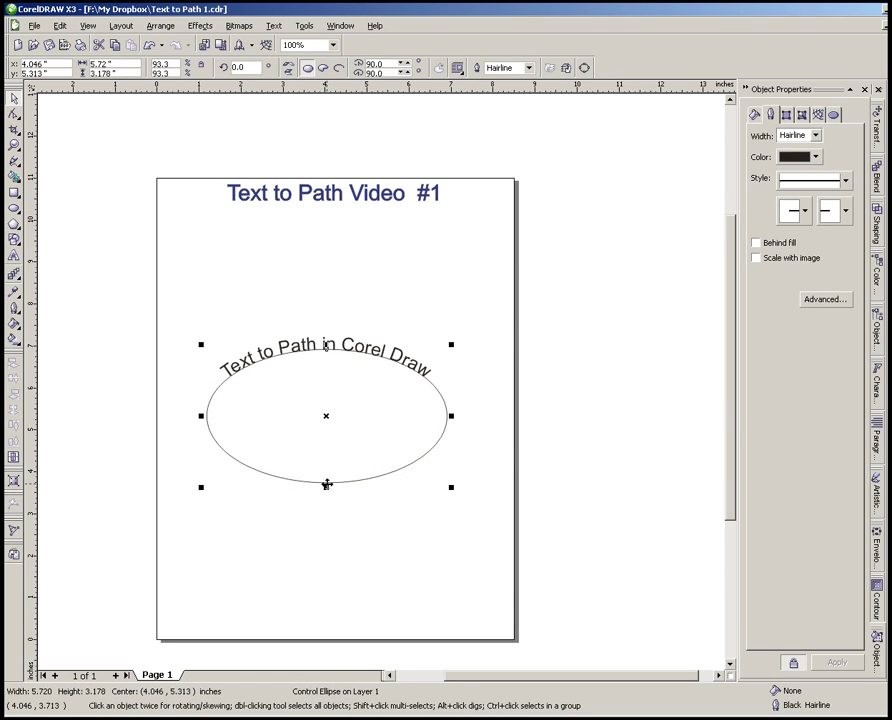
pyautogui.moveTo(326, 487); pyautogui.dragTo(320, 582)
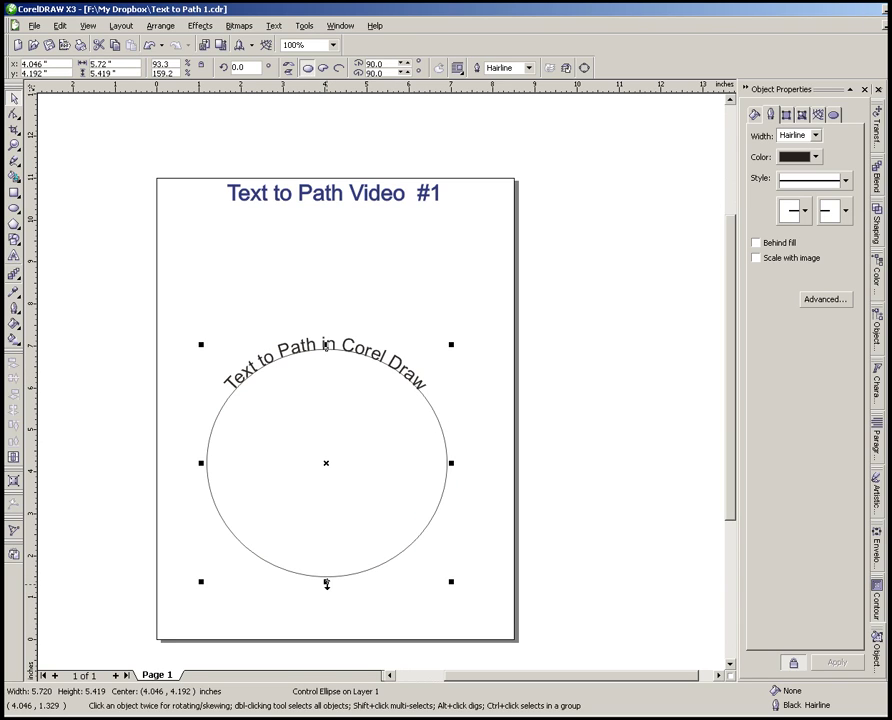
pyautogui.moveTo(326, 583); pyautogui.dragTo(325, 401)
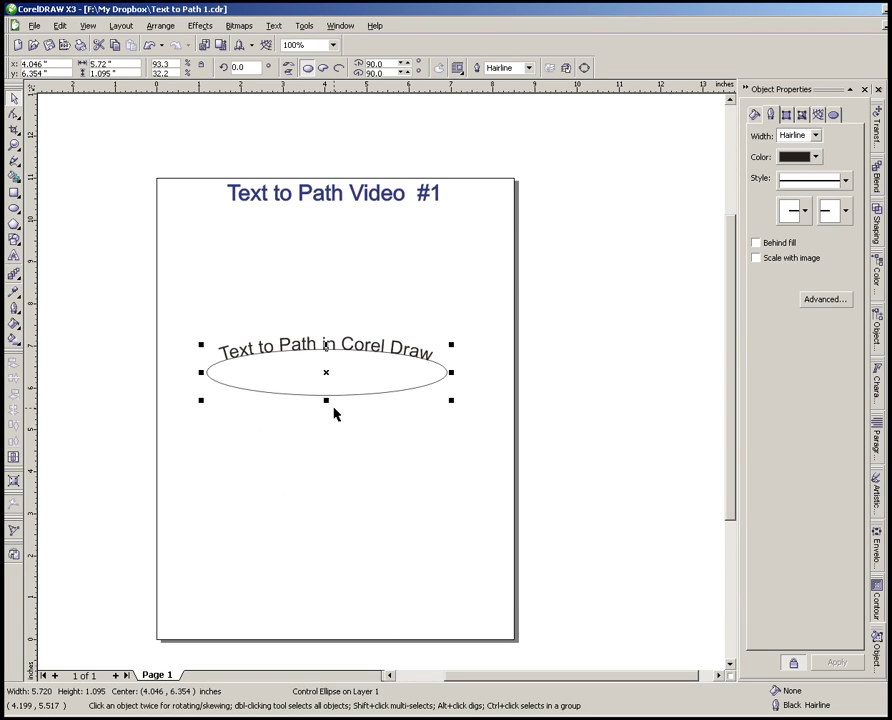
# Select the ellipse alone and stretch it to 5.72 by 1.878 inches tall.
pyautogui.click(407, 352)
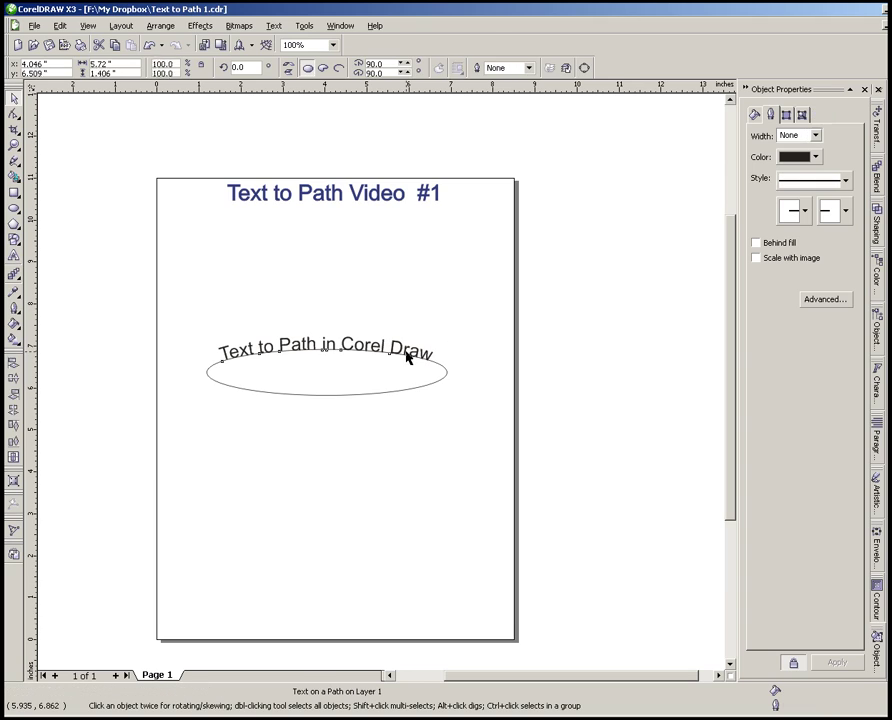
pyautogui.click(407, 352)
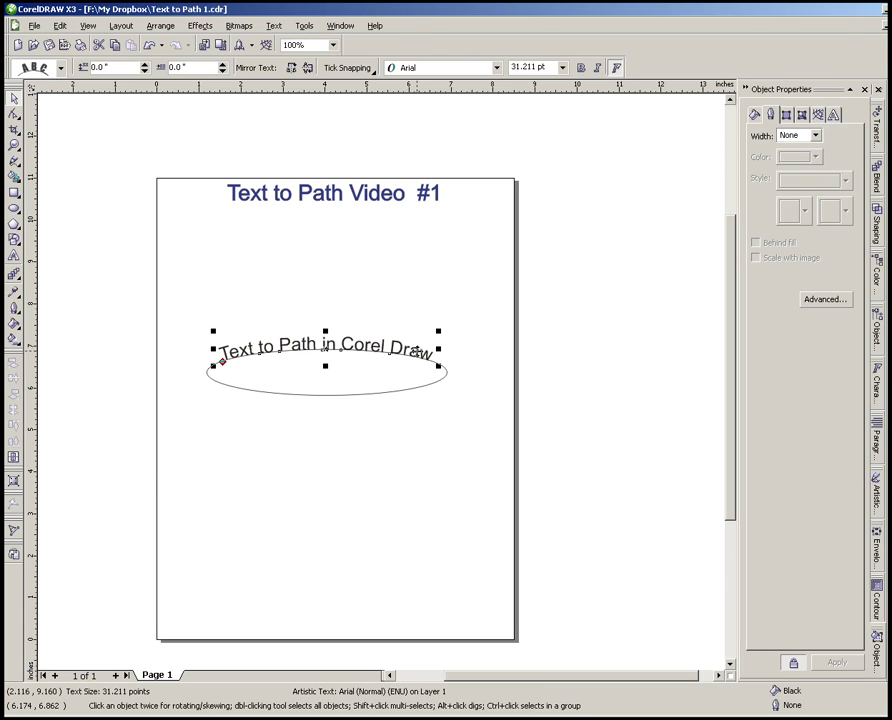
pyautogui.click(373, 394)
pyautogui.keyDown('ctrl'); pyautogui.click(373, 394); pyautogui.keyUp('ctrl')
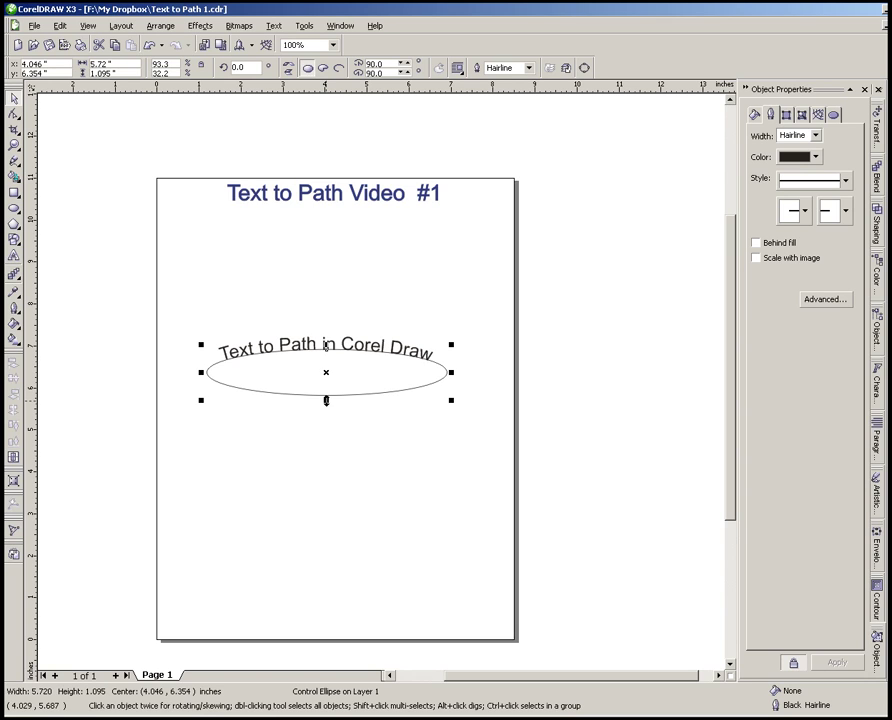
pyautogui.moveTo(326, 400); pyautogui.dragTo(332, 433)
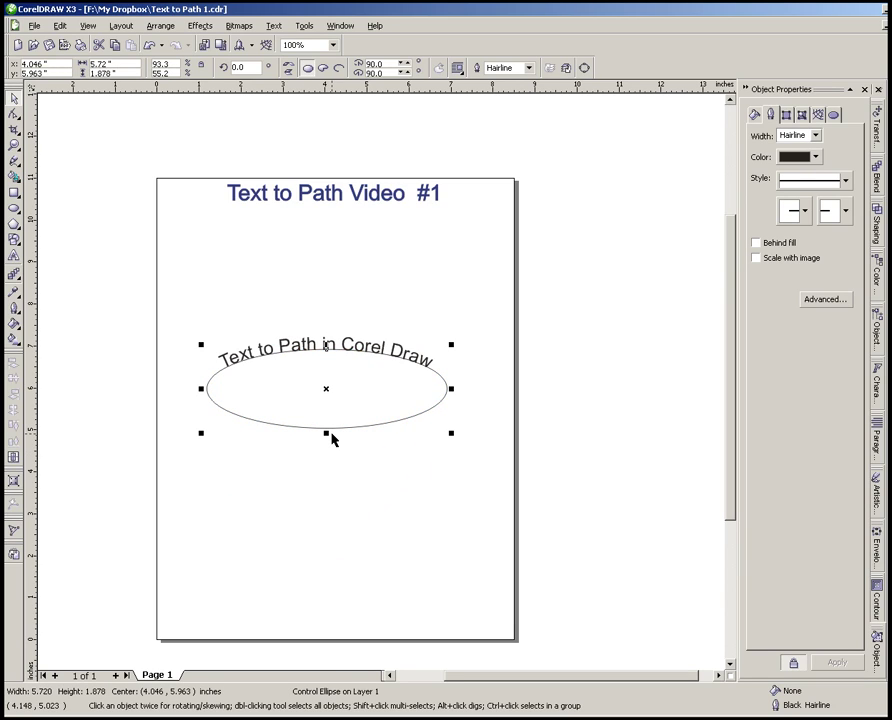